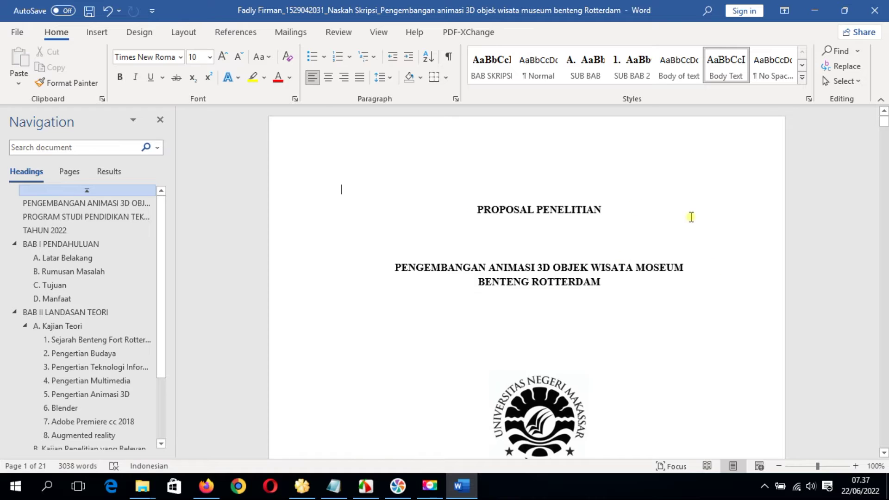
Convert the thesis proposal document to PDF with PDF-XChange and bring up its Save As dialog
{"action": "left_click", "coordinate": [581, 234]}
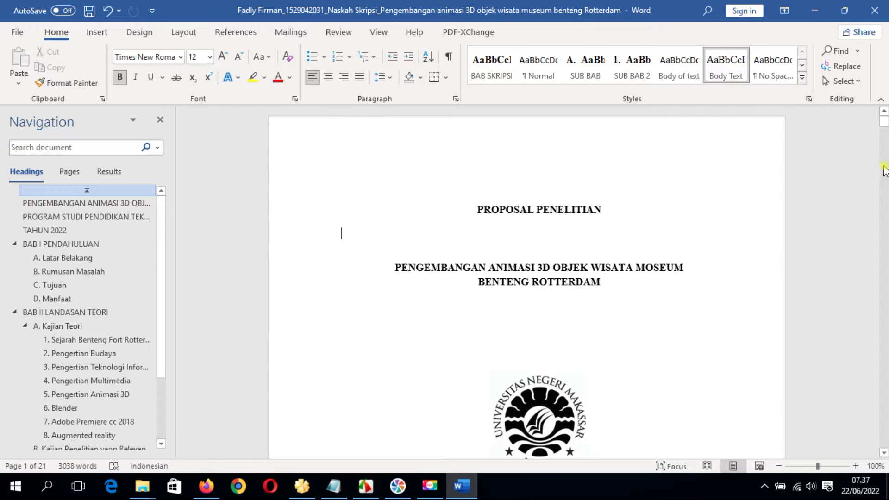
{"action": "left_click_drag", "start_coordinate": [884, 122], "coordinate": [884, 139]}
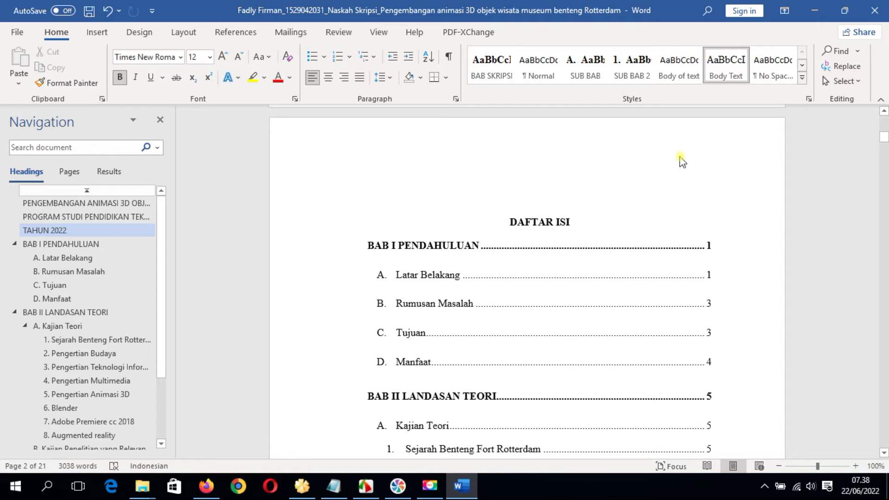
{"action": "left_click", "coordinate": [457, 33]}
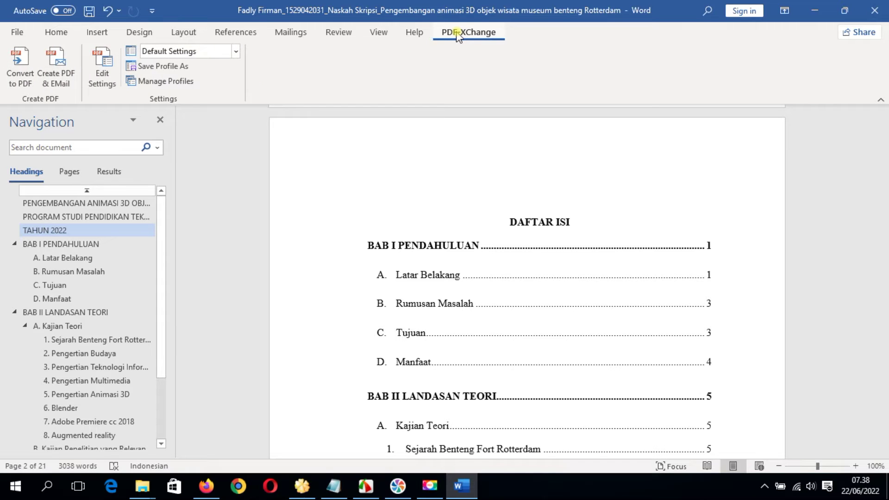
{"action": "left_click", "coordinate": [20, 63]}
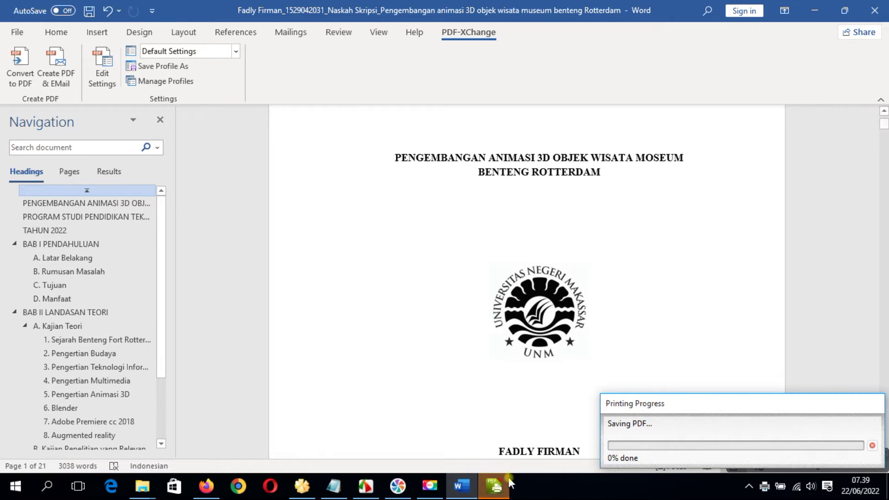
{"action": "left_click", "coordinate": [505, 484]}
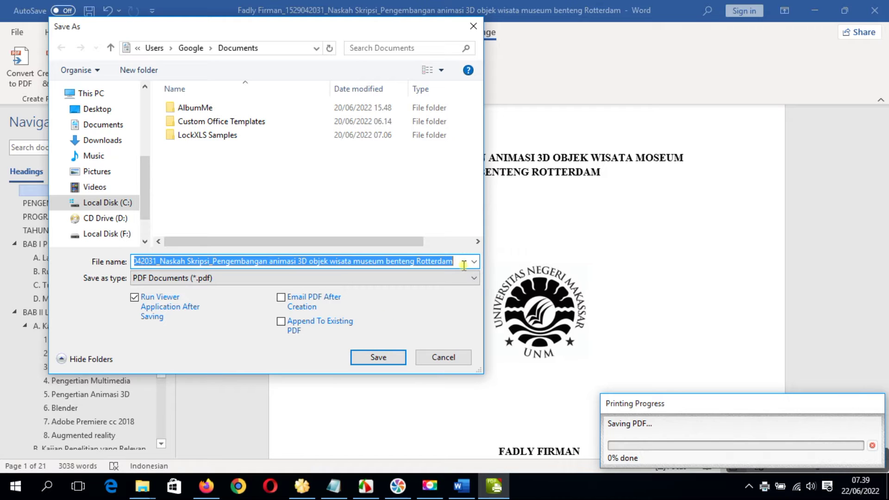
Shorten the PDF's file name by removing the "_Pengembangan animasi 3D objek wisata museum benteng Rotterdam" part after "Naskah Skripsi"
{"action": "left_click_drag", "start_coordinate": [457, 264], "coordinate": [457, 264]}
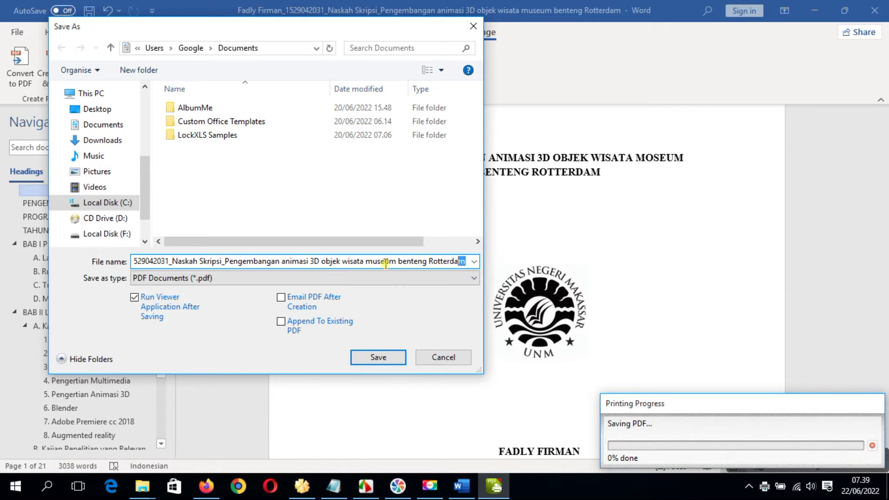
{"action": "left_click_drag", "start_coordinate": [187, 263], "coordinate": [57, 262]}
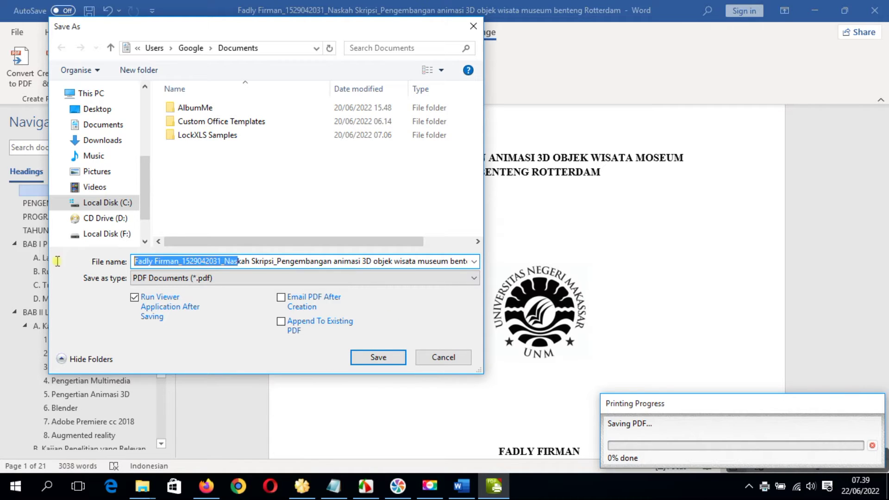
{"action": "left_click", "coordinate": [194, 260]}
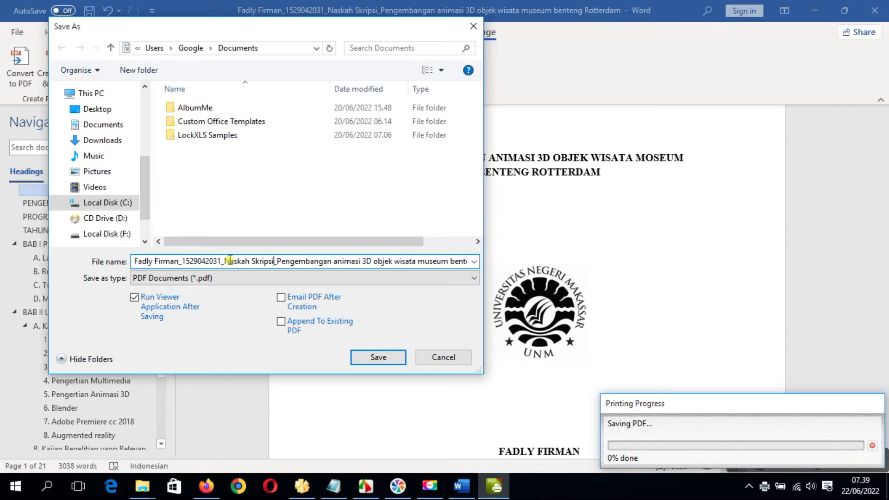
{"action": "key", "text": "shift+Right"}
{"action": "key", "text": "shift+Right"}
{"action": "key", "text": "shift+Right"}
{"action": "key", "text": "shift+Right"}
{"action": "key", "text": "shift+Right"}
{"action": "key", "text": "shift+Right"}
{"action": "key", "text": "shift+Right"}
{"action": "key", "text": "shift+Right"}
{"action": "key", "text": "shift+Right"}
{"action": "key", "text": "shift+Right"}
{"action": "key", "text": "shift+Right"}
{"action": "key", "text": "shift+Right"}
{"action": "key", "text": "shift+Right"}
{"action": "key", "text": "shift+Right"}
{"action": "key", "text": "shift+Right"}
{"action": "key", "text": "shift+Right"}
{"action": "key", "text": "shift+Right"}
{"action": "key", "text": "shift+Right"}
{"action": "key", "text": "shift+Right"}
{"action": "key", "text": "shift+Right"}
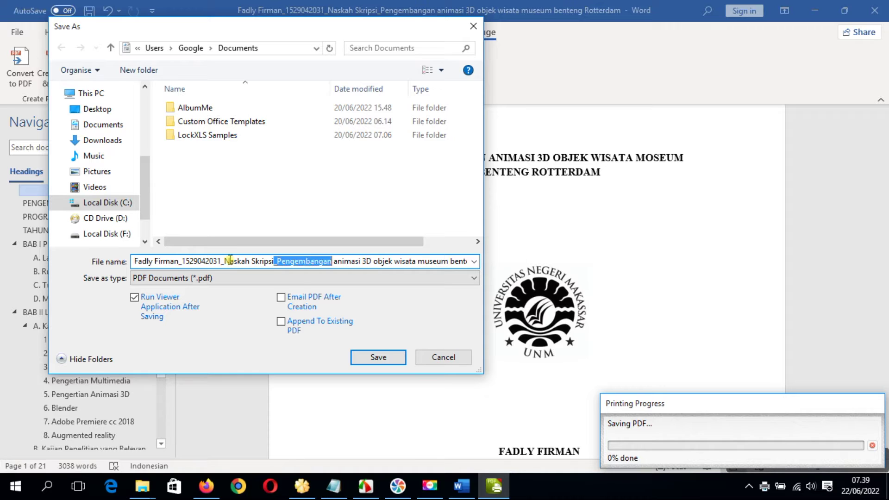
{"action": "key", "text": "shift+Right"}
{"action": "key", "text": "shift+Right"}
{"action": "key", "text": "shift+Right"}
{"action": "key", "text": "shift+Right"}
{"action": "key", "text": "shift+Right"}
{"action": "key", "text": "shift+Right"}
{"action": "key", "text": "shift+Right"}
{"action": "key", "text": "shift+Right"}
{"action": "key", "text": "shift+Right"}
{"action": "key", "text": "shift+Right"}
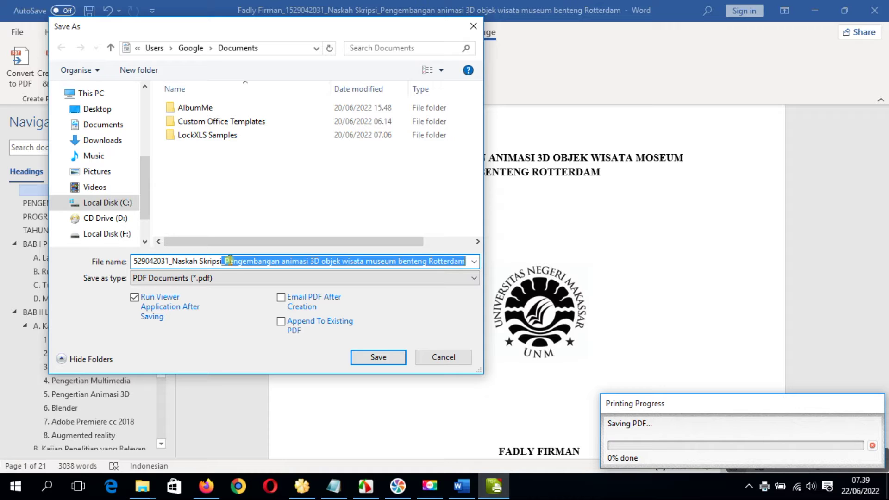
{"action": "key", "text": "BackSpace"}
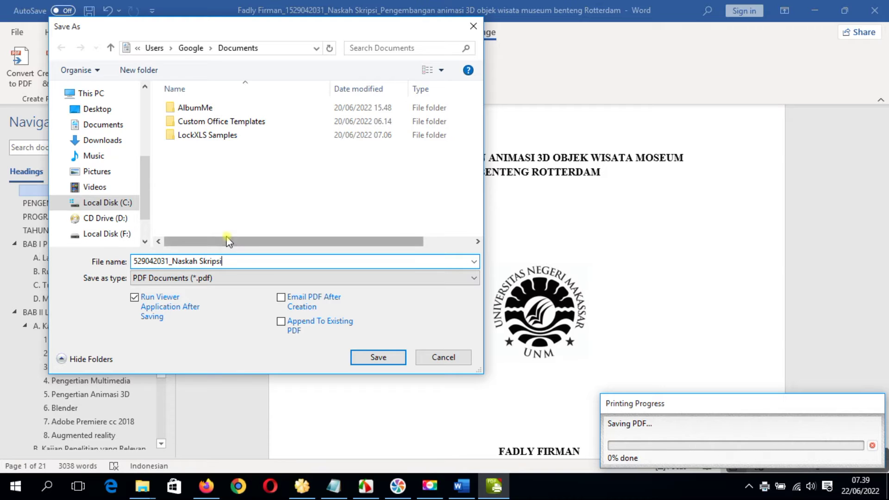
Create a folder named "05. Skripsi" on Local Disk (C:) and save the PDF in it
{"action": "left_click", "coordinate": [123, 202]}
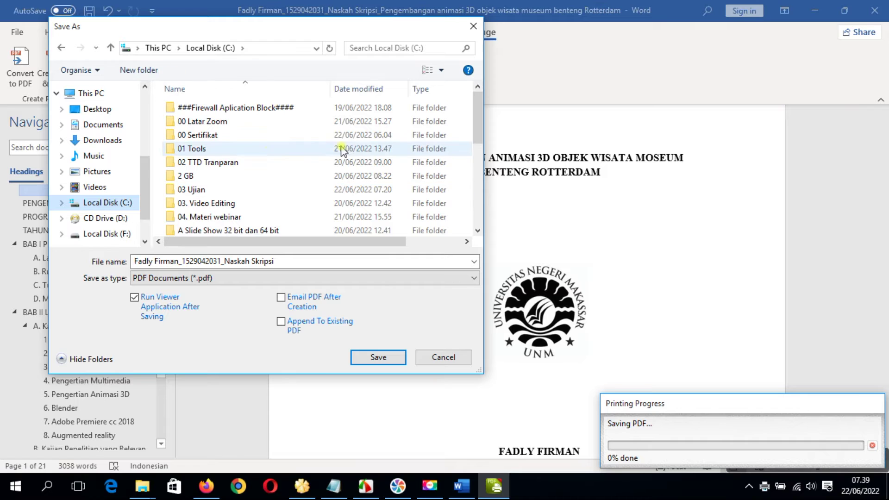
{"action": "left_click", "coordinate": [141, 72]}
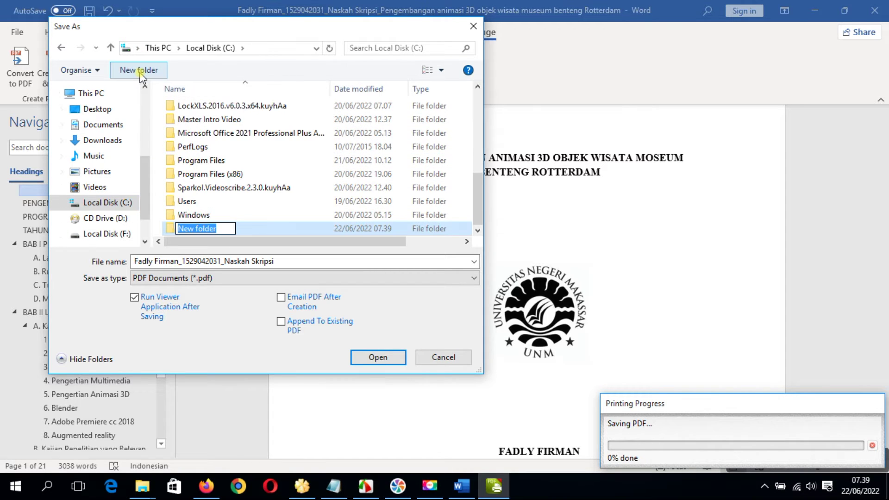
{"action": "type", "text": "05. Sk"}
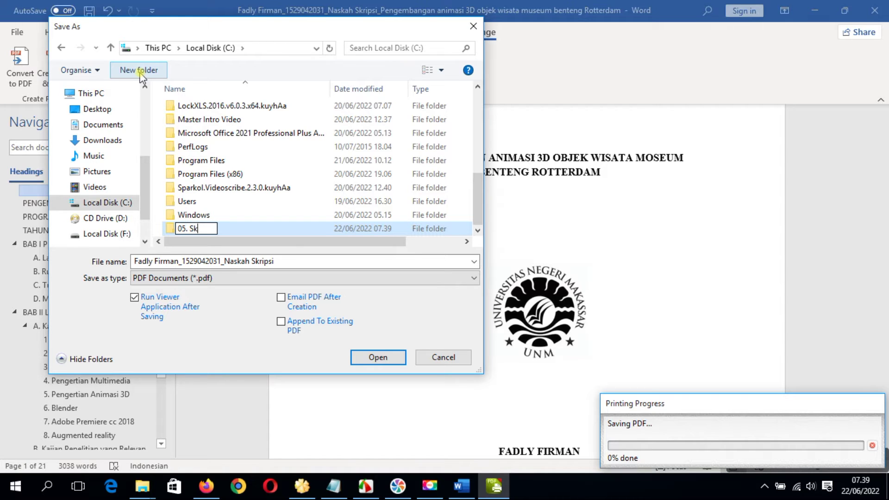
{"action": "type", "text": "ripsi"}
{"action": "key", "text": "Return"}
{"action": "key", "text": "Return"}
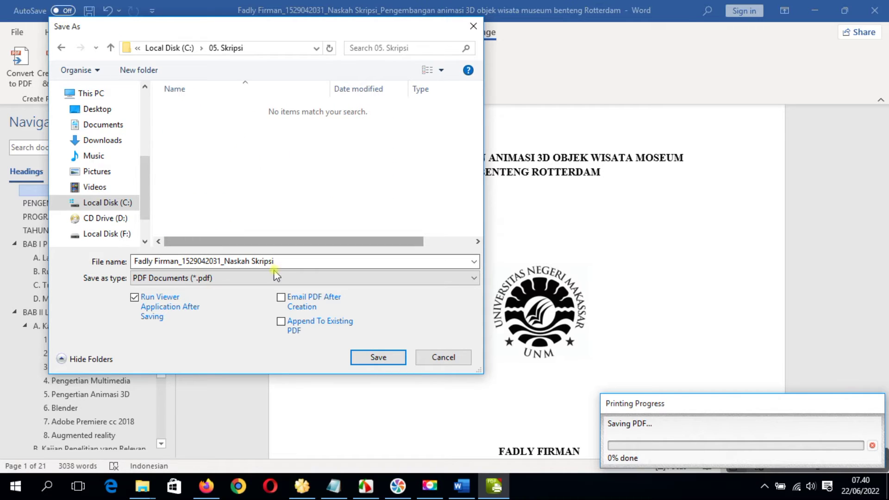
{"action": "left_click", "coordinate": [378, 357]}
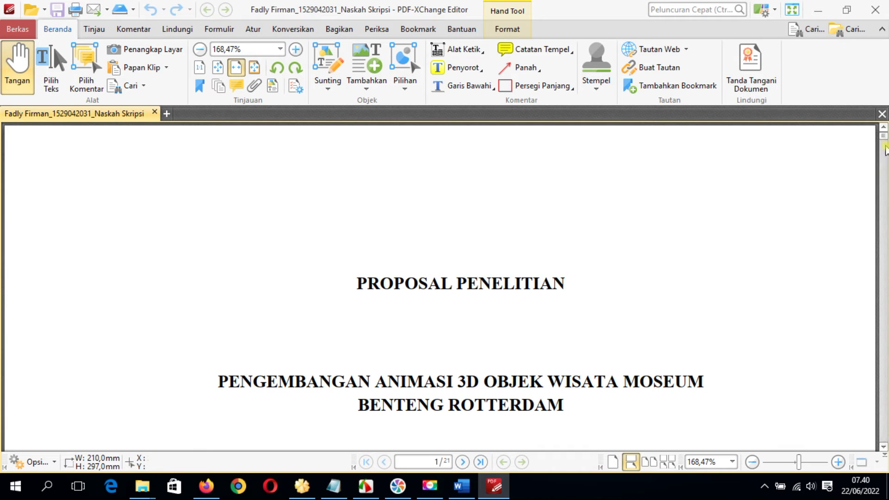
Look through the first pages of the exported PDF and compare them with the original Word document
{"action": "scroll", "coordinate": [884, 139], "scroll_direction": "down", "scroll_amount": 3}
{"action": "scroll", "coordinate": [884, 140], "scroll_direction": "up", "scroll_amount": 3}
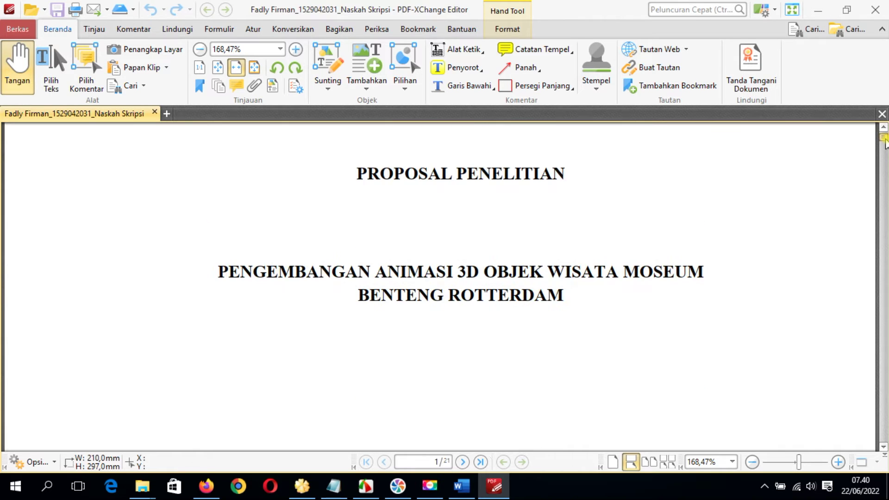
{"action": "left_click_drag", "start_coordinate": [884, 141], "coordinate": [884, 160]}
{"action": "left_click", "coordinate": [462, 486]}
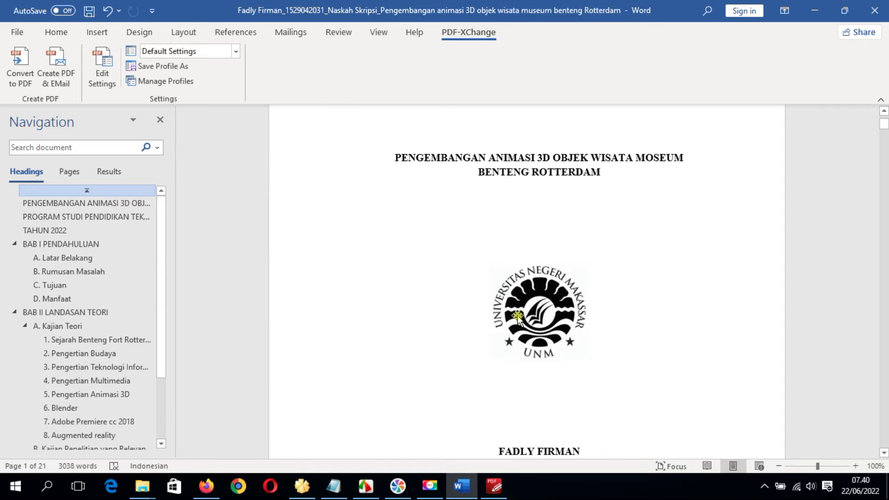
{"action": "left_click", "coordinate": [499, 486]}
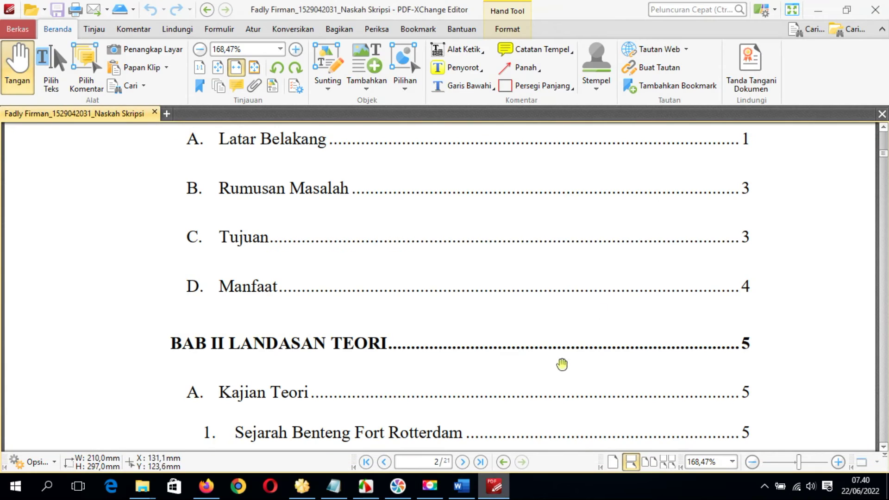
{"action": "left_click_drag", "start_coordinate": [883, 156], "coordinate": [883, 135]}
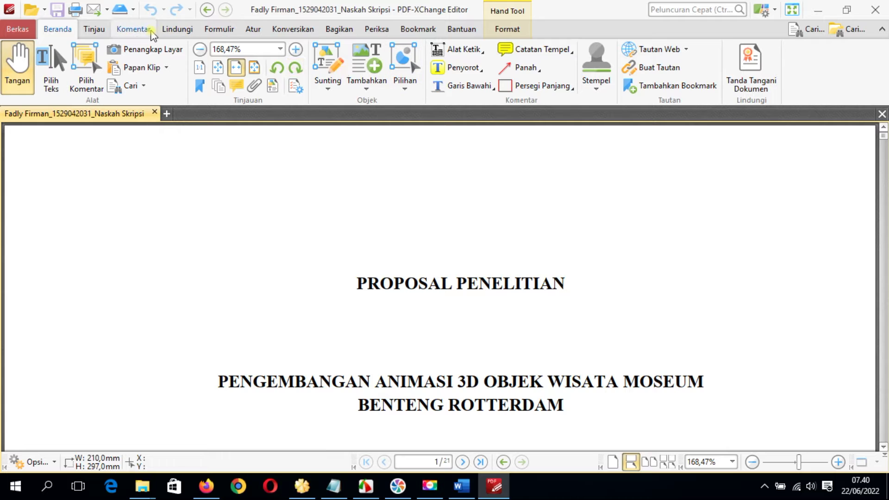
Draw a freehand check mark with the Pencil tool beside the title line ending in "MOSEUM" on page 1
{"action": "left_click", "coordinate": [133, 31]}
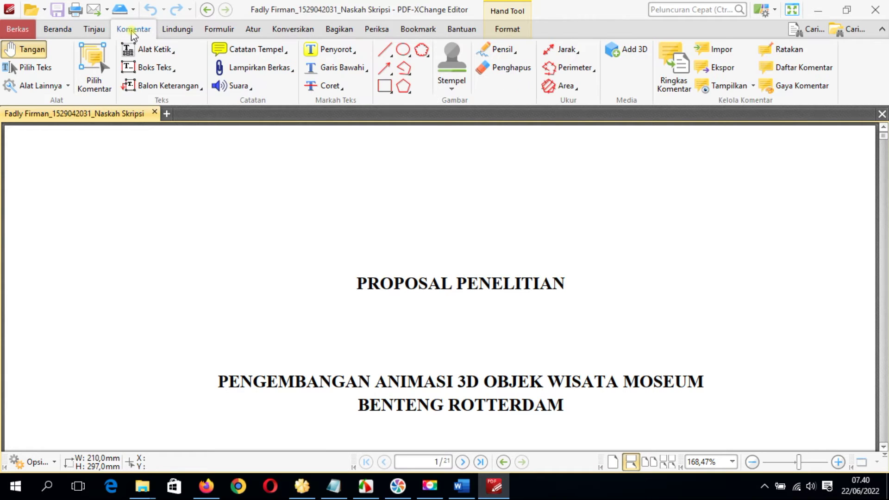
{"action": "left_click", "coordinate": [493, 51]}
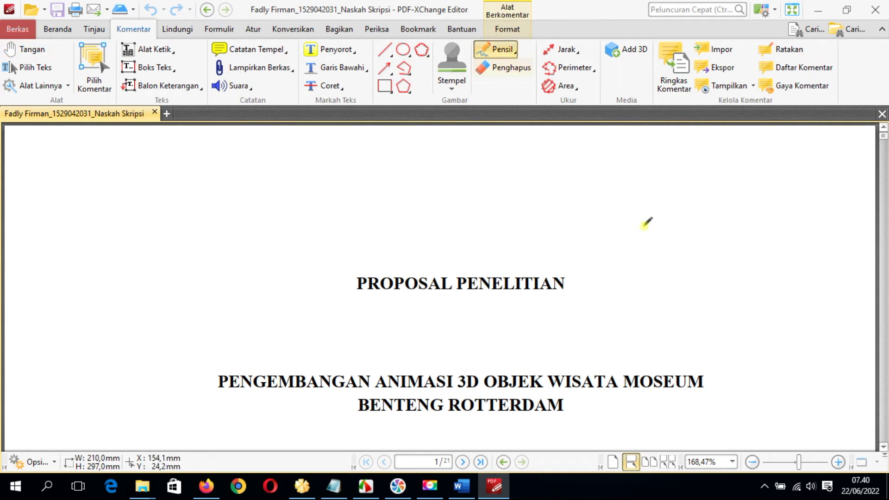
{"action": "left_click_drag", "start_coordinate": [715, 385], "coordinate": [742, 362]}
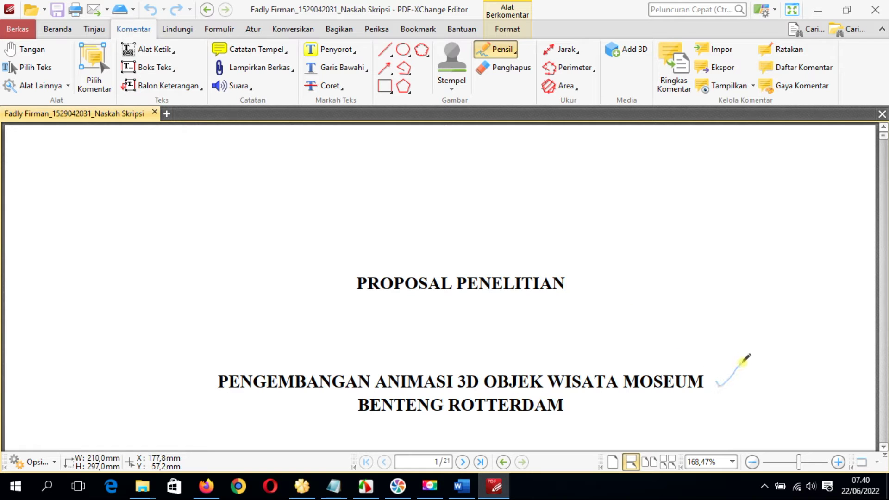
{"action": "left_click", "coordinate": [461, 486]}
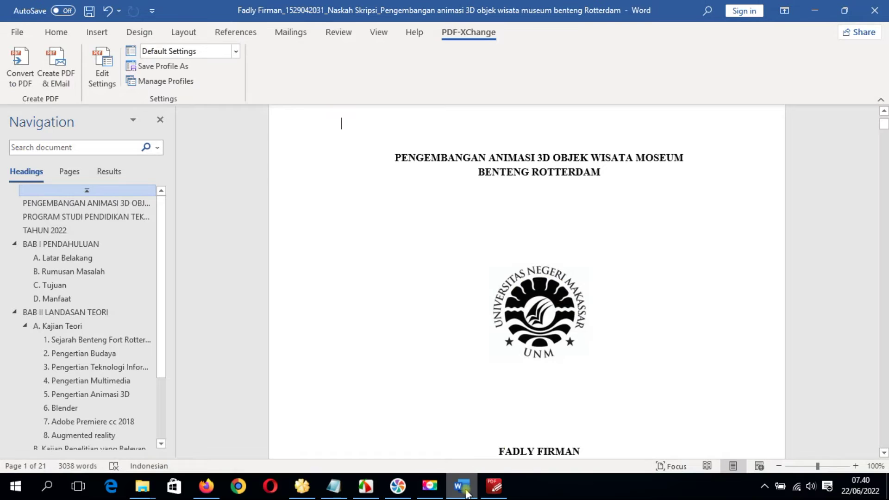
{"action": "left_click", "coordinate": [621, 243]}
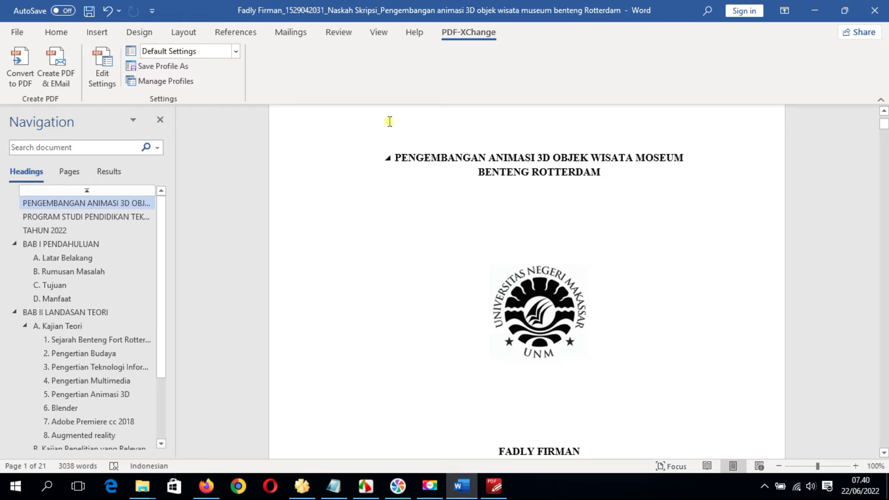
{"action": "left_click", "coordinate": [56, 32]}
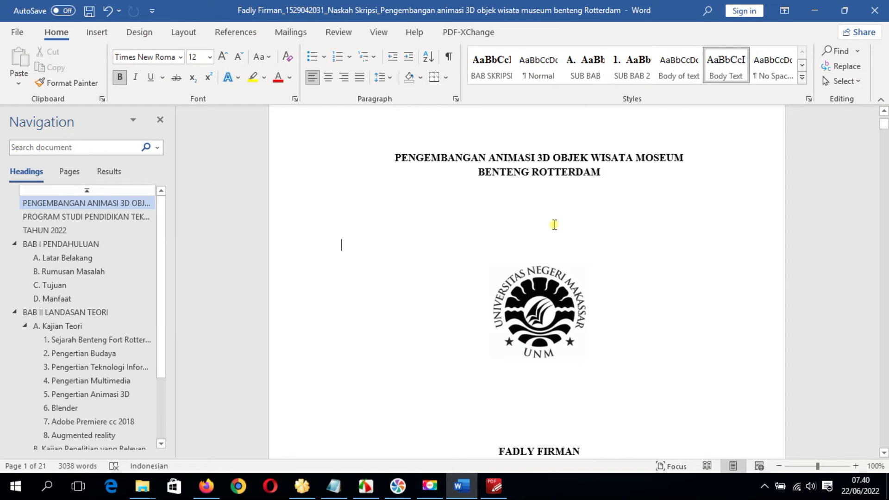
{"action": "left_click", "coordinate": [493, 487]}
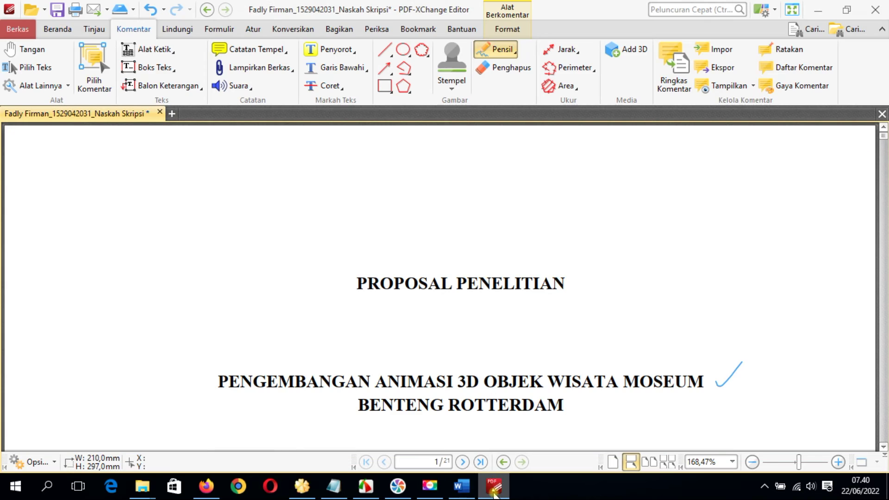
Draw a freehand pencil loop around the "PROPOSAL PENELITIAN" heading and delete that loop
{"action": "mouse_move", "coordinate": [362, 251]}
{"action": "left_mouse_down"}
{"action": "mouse_move", "coordinate": [568, 303]}
{"action": "mouse_move", "coordinate": [271, 271]}
{"action": "left_mouse_up"}
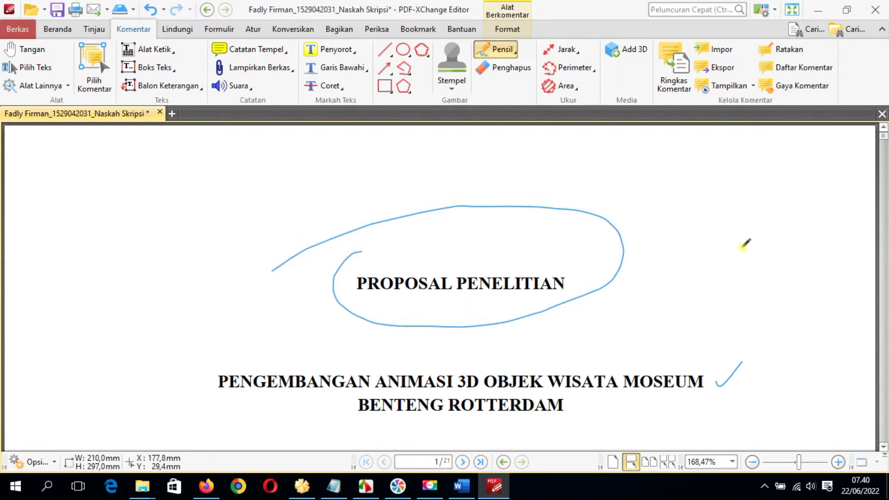
{"action": "left_click", "coordinate": [57, 28]}
{"action": "left_click", "coordinate": [61, 57]}
{"action": "left_click", "coordinate": [472, 207]}
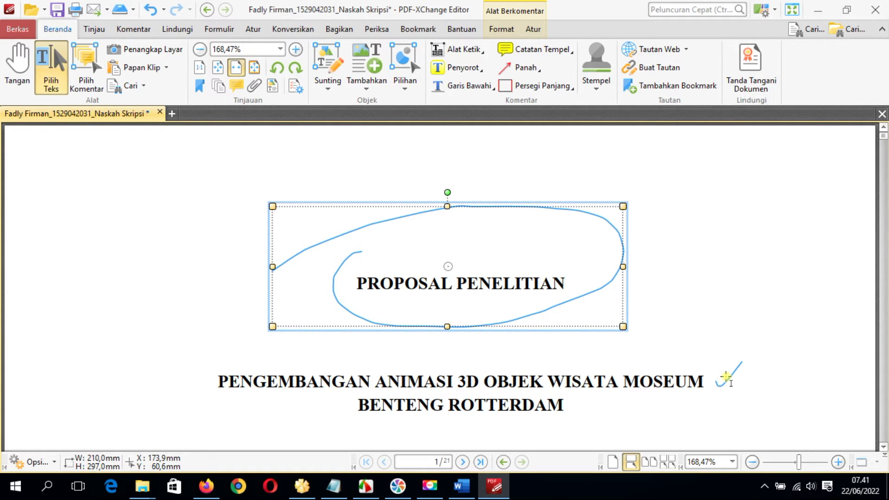
{"action": "key", "text": "Delete"}
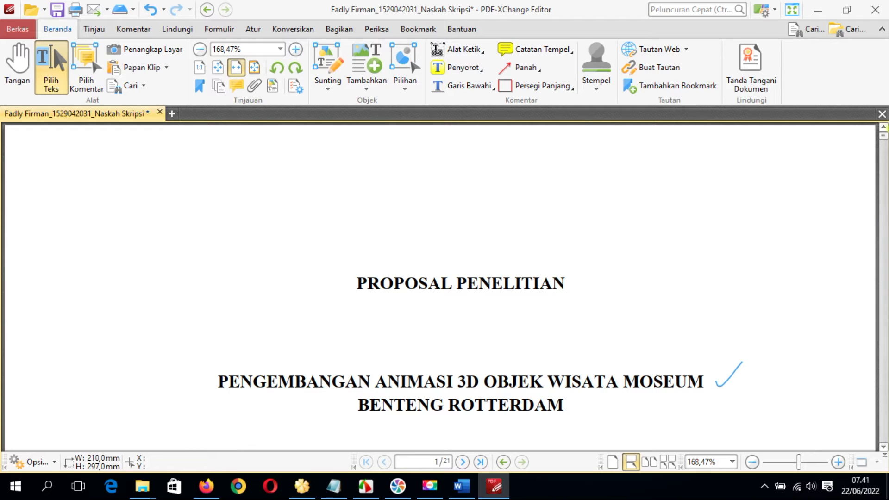
Draw a red rectangle around the "BAB I PENDAHULUAN" heading on page 4
{"action": "left_click_drag", "start_coordinate": [883, 145], "coordinate": [884, 164]}
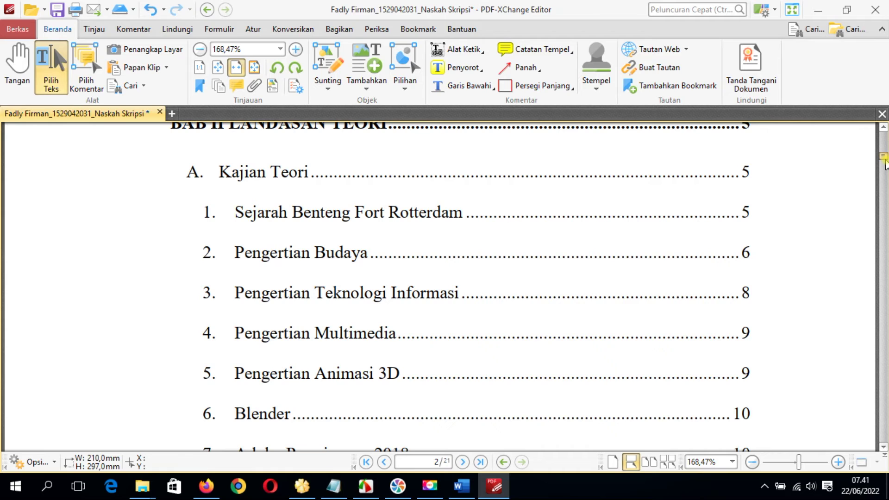
{"action": "left_click_drag", "start_coordinate": [884, 164], "coordinate": [884, 183]}
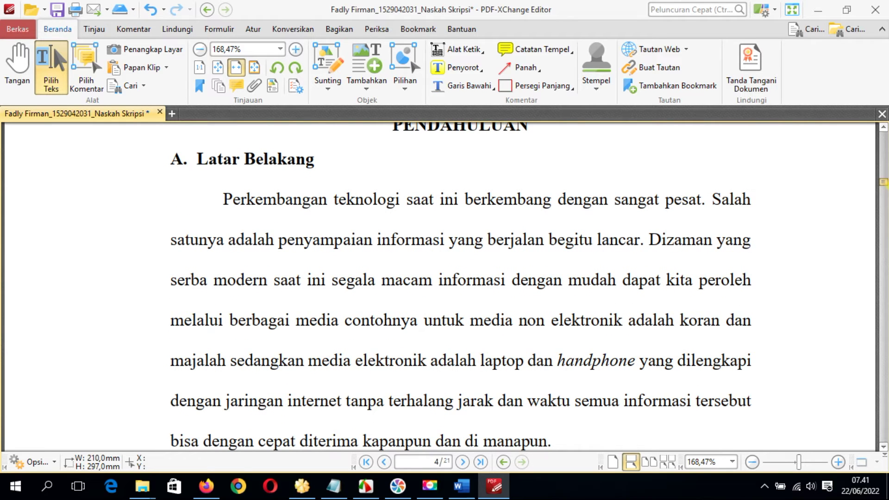
{"action": "left_click_drag", "start_coordinate": [884, 183], "coordinate": [884, 183]}
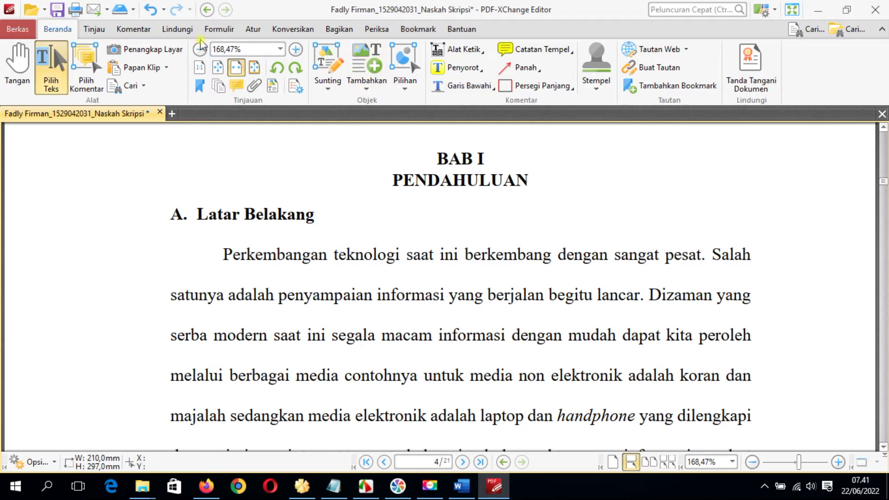
{"action": "left_click", "coordinate": [92, 31]}
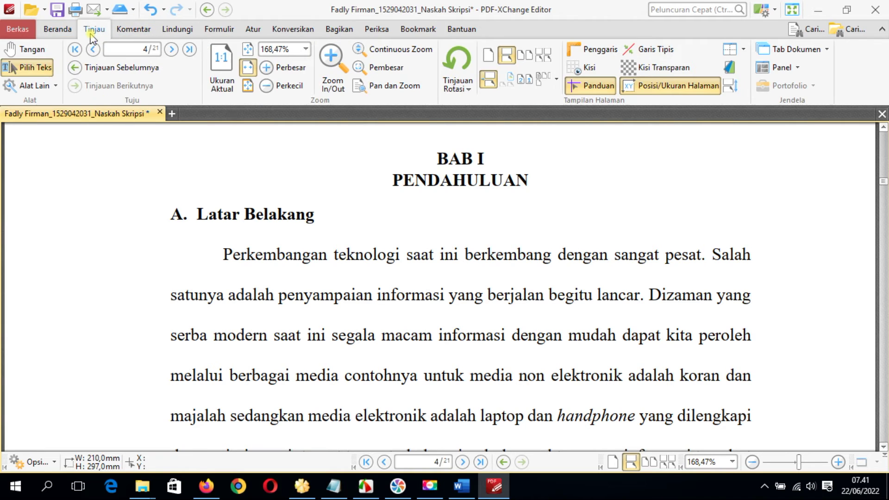
{"action": "left_click", "coordinate": [134, 29]}
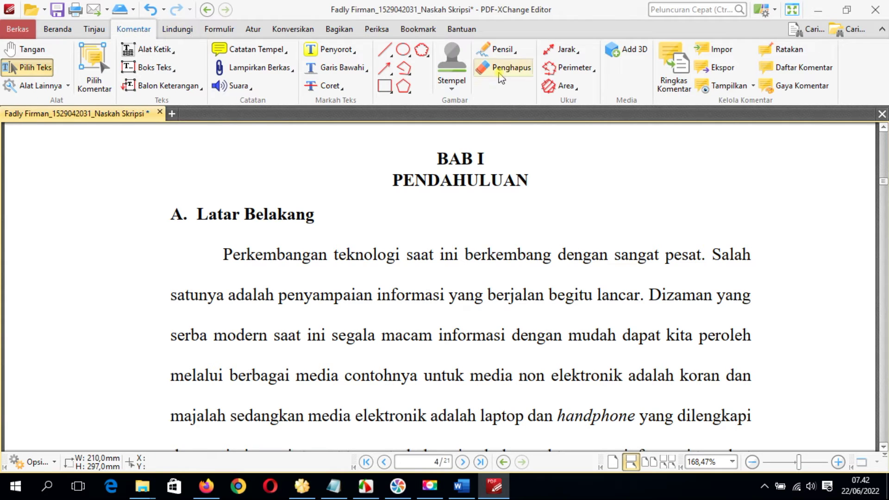
{"action": "left_click", "coordinate": [386, 87]}
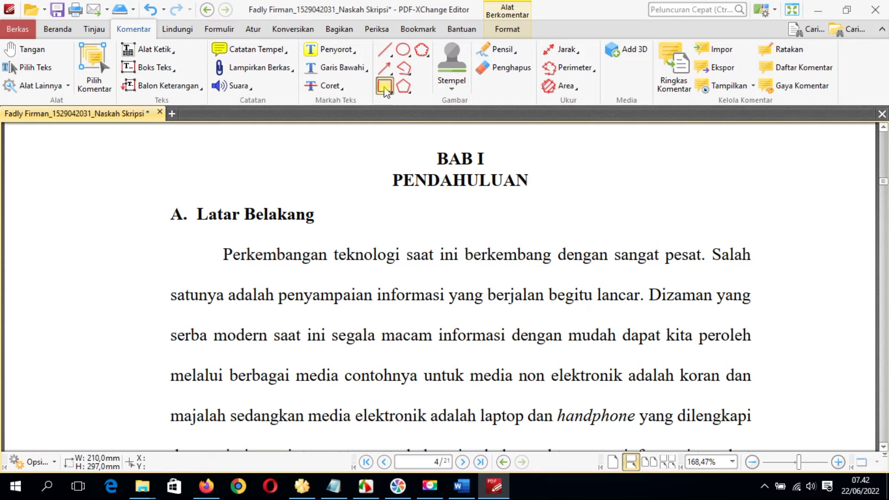
{"action": "mouse_move", "coordinate": [381, 142]}
{"action": "left_mouse_down"}
{"action": "mouse_move", "coordinate": [576, 187]}
{"action": "mouse_move", "coordinate": [542, 201]}
{"action": "left_mouse_up"}
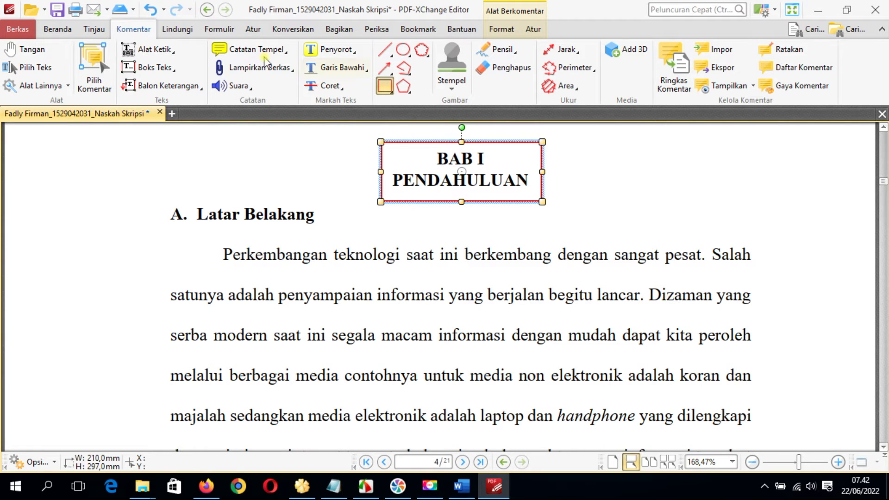
Try splitting "Dizaman" into "Di zaman" in the first Latar Belakang paragraph by editing all content, undo it and return to text selection
{"action": "left_click", "coordinate": [62, 29]}
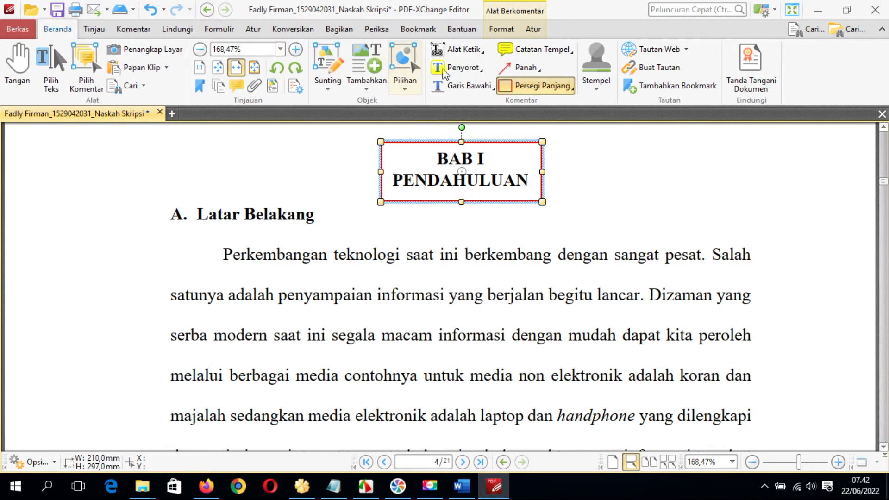
{"action": "left_click", "coordinate": [328, 84]}
{"action": "left_click", "coordinate": [329, 108]}
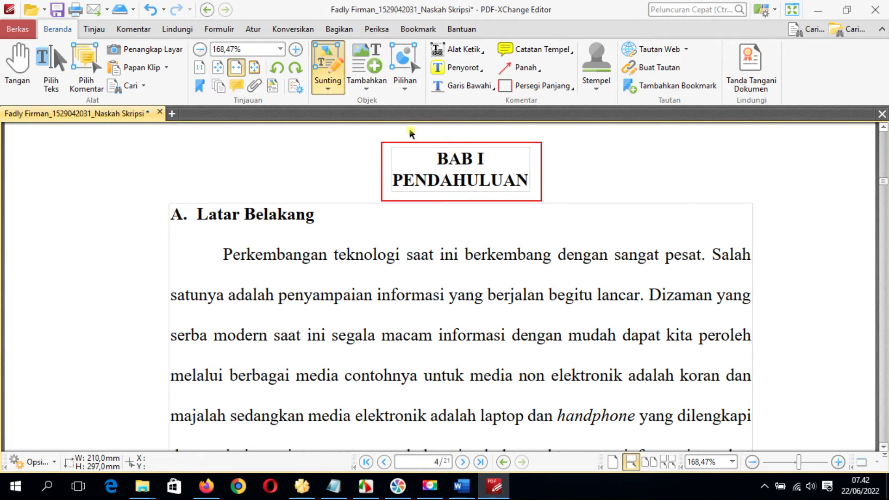
{"action": "left_click", "coordinate": [329, 88]}
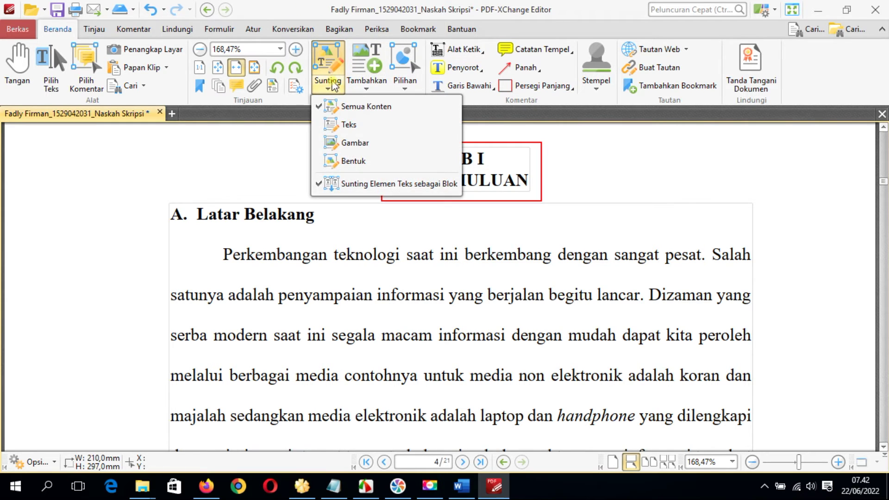
{"action": "left_click", "coordinate": [367, 108]}
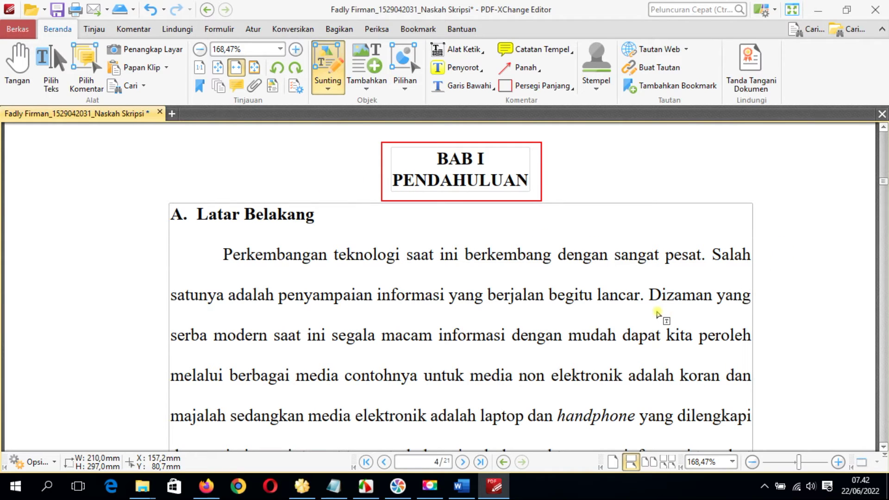
{"action": "left_click", "coordinate": [670, 296]}
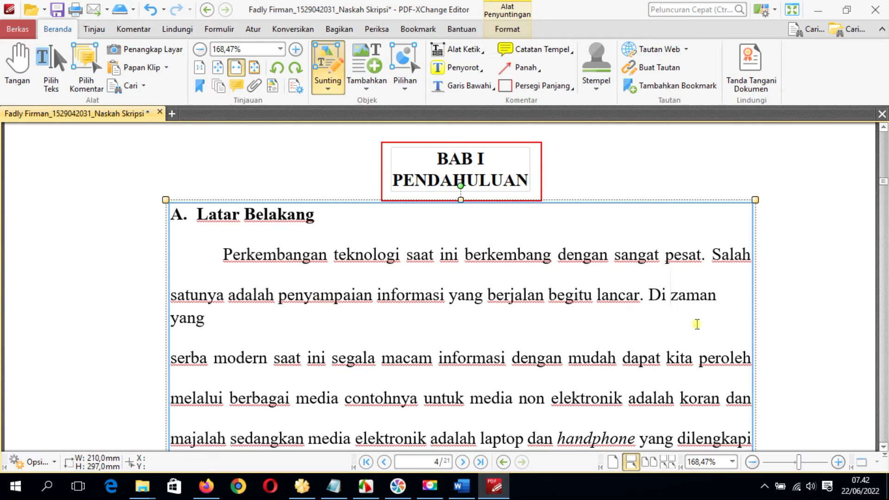
{"action": "key", "text": "BackSpace"}
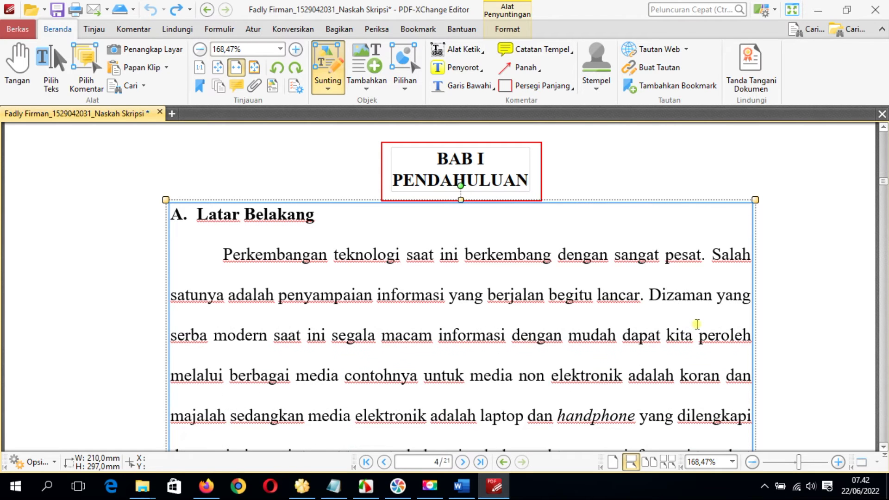
{"action": "left_click", "coordinate": [95, 29]}
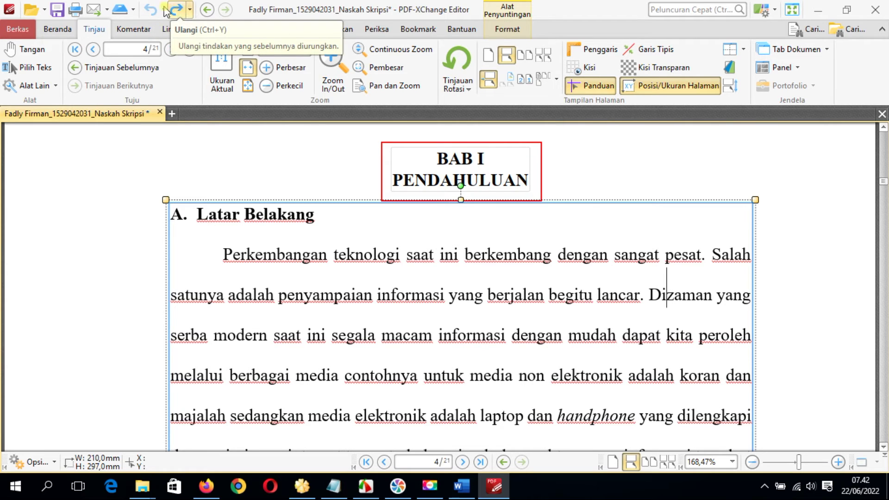
{"action": "left_click", "coordinate": [95, 215]}
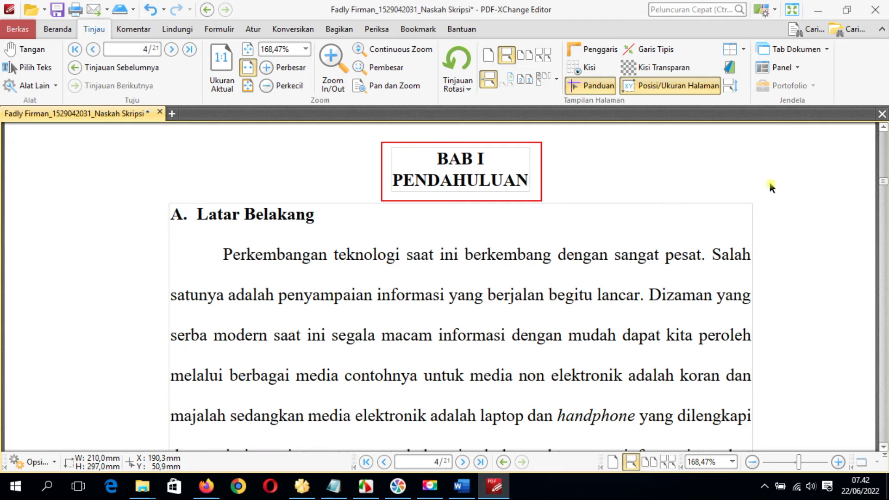
{"action": "left_click", "coordinate": [58, 29]}
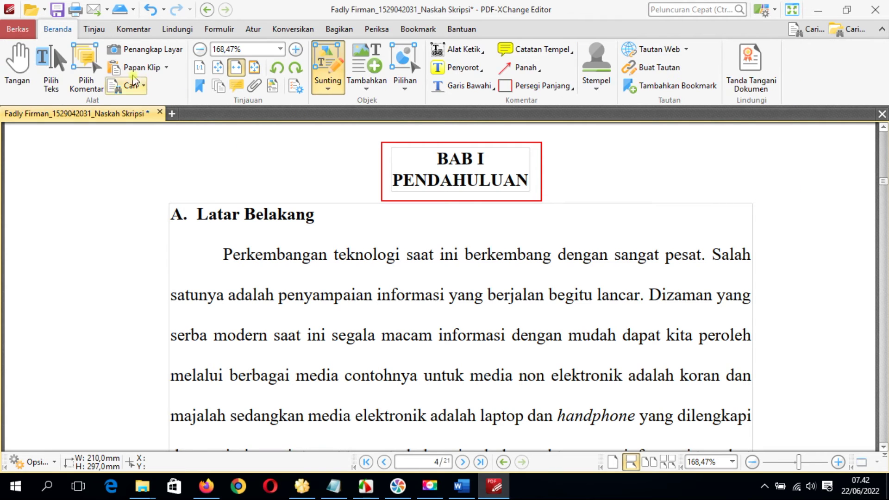
{"action": "left_click", "coordinate": [59, 67]}
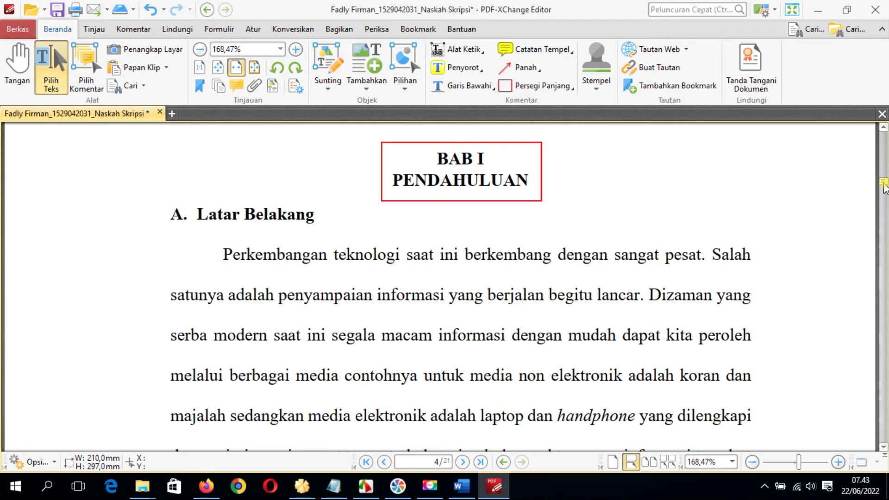
Read through the opening Latar Belakang paragraphs on page 4, including the one starting with "Smartphone"
{"action": "scroll", "coordinate": [884, 190], "scroll_direction": "down", "scroll_amount": 3}
{"action": "scroll", "coordinate": [884, 190], "scroll_direction": "down", "scroll_amount": 3}
{"action": "scroll", "coordinate": [884, 189], "scroll_direction": "up", "scroll_amount": 6}
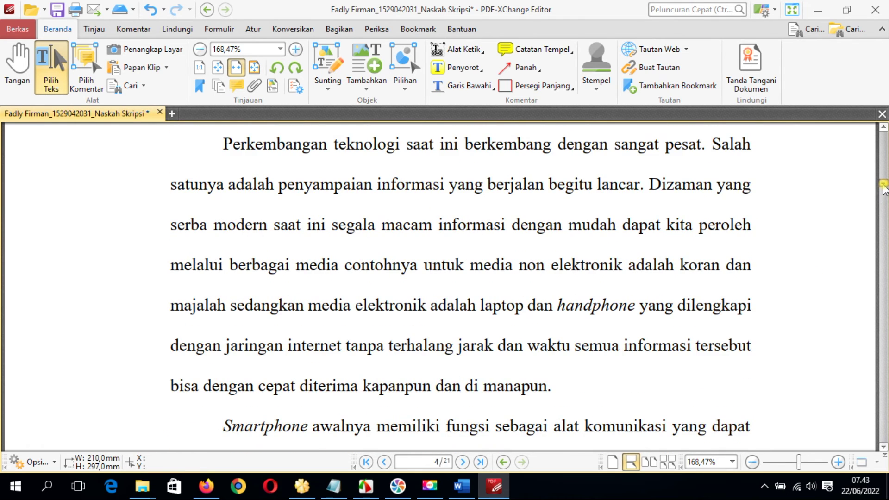
{"action": "scroll", "coordinate": [884, 189], "scroll_direction": "down", "scroll_amount": 5}
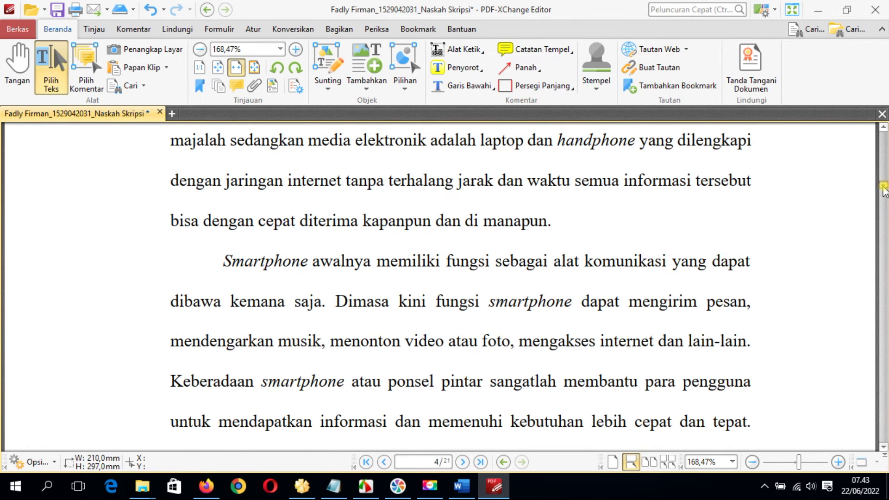
{"action": "scroll", "coordinate": [884, 190], "scroll_direction": "down", "scroll_amount": 1}
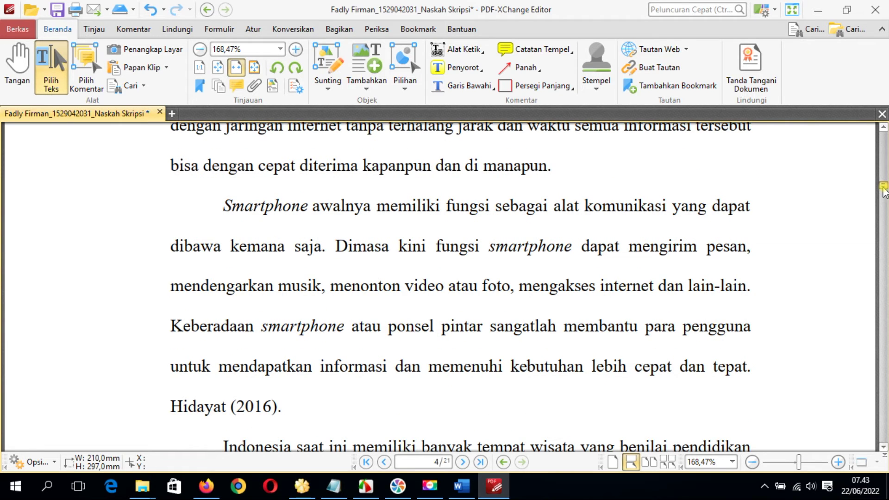
{"action": "scroll", "coordinate": [884, 191], "scroll_direction": "down", "scroll_amount": 1}
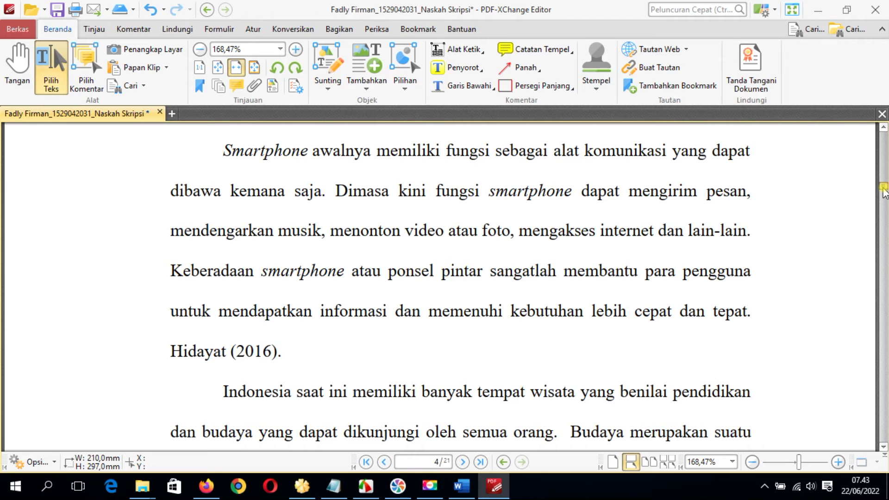
{"action": "scroll", "coordinate": [884, 191], "scroll_direction": "up", "scroll_amount": 1}
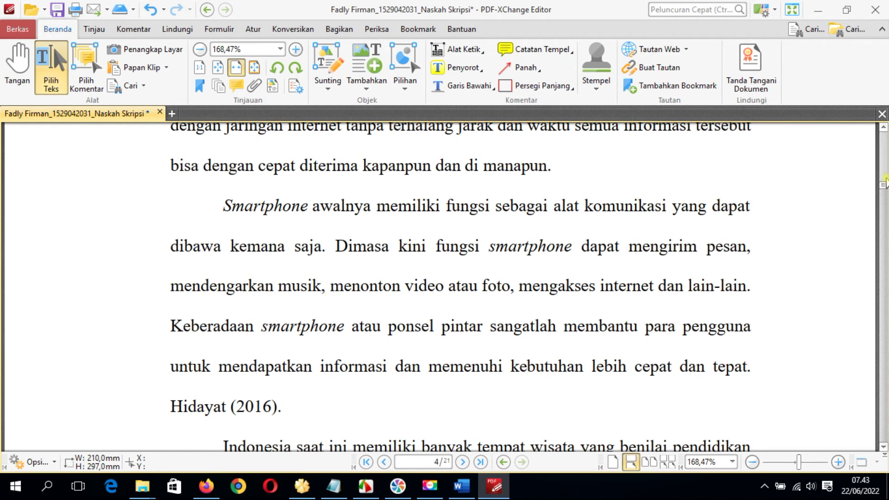
{"action": "scroll", "coordinate": [883, 181], "scroll_direction": "up", "scroll_amount": 3}
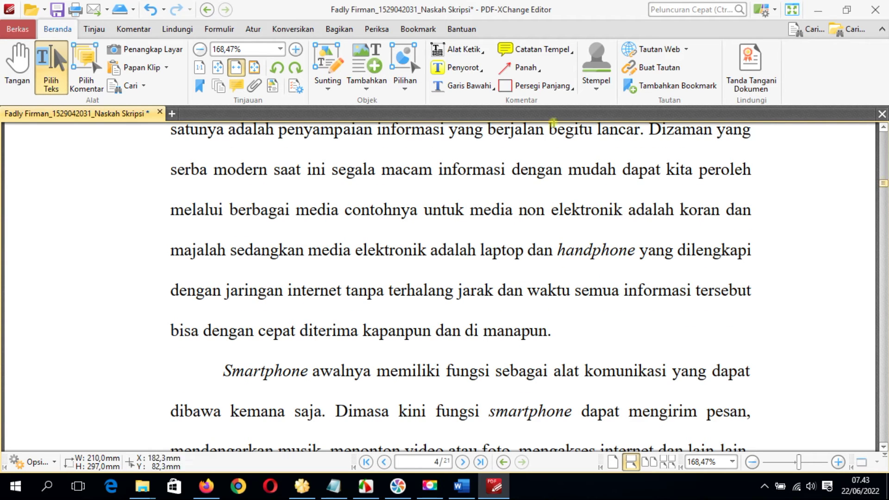
Add the text "Pendahuluan pastikan" in a reduced font size in the margin beside the "serba modern" line on page 4
{"action": "left_click", "coordinate": [326, 65]}
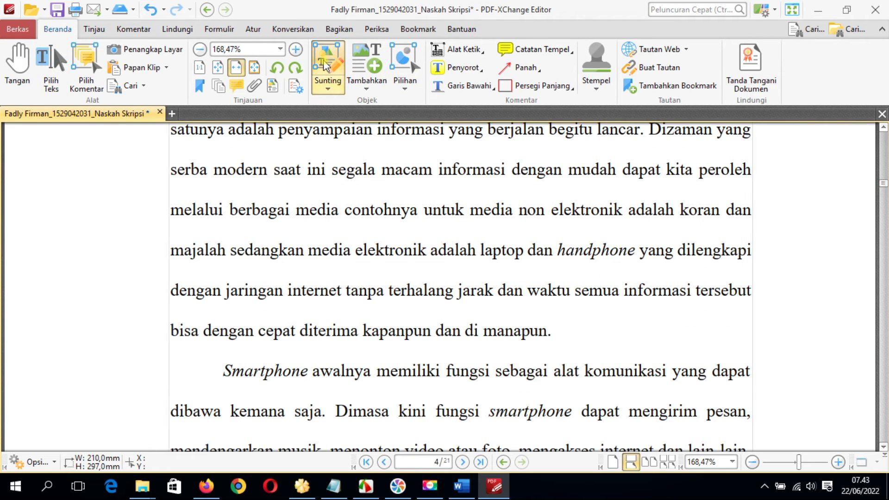
{"action": "left_click", "coordinate": [367, 82]}
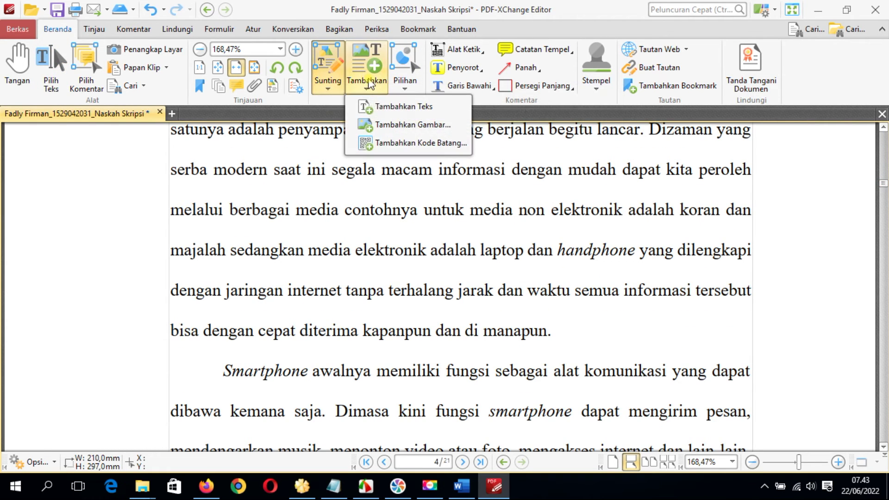
{"action": "left_click", "coordinate": [378, 106]}
{"action": "left_click_drag", "start_coordinate": [28, 171], "coordinate": [160, 353]}
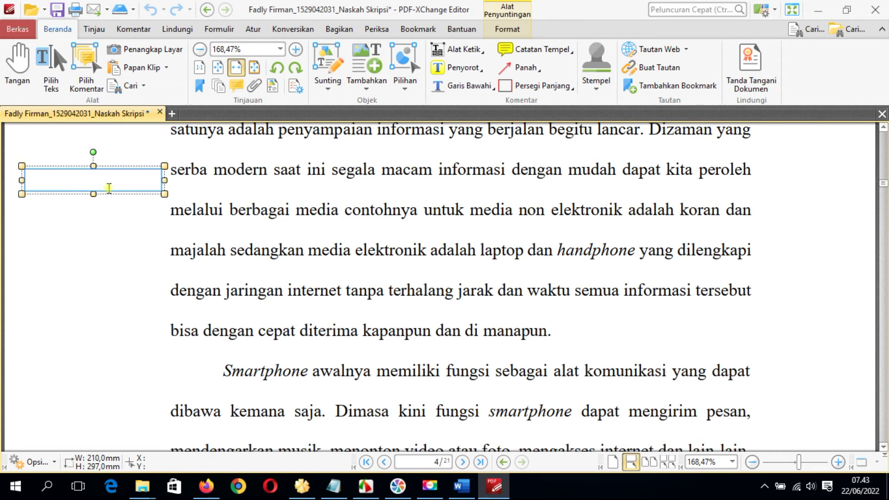
{"action": "key", "text": "ctrl+shift+comma"}
{"action": "key", "text": "ctrl+shift+comma"}
{"action": "key", "text": "ctrl+shift+comma"}
{"action": "key", "text": "ctrl+shift+comma"}
{"action": "key", "text": "ctrl+shift+comma"}
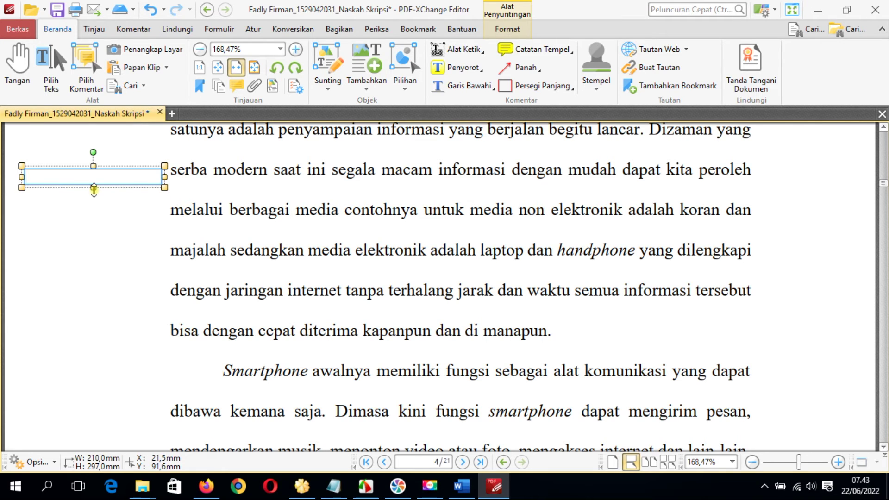
{"action": "type", "text": "Pendahuluan pastikan"}
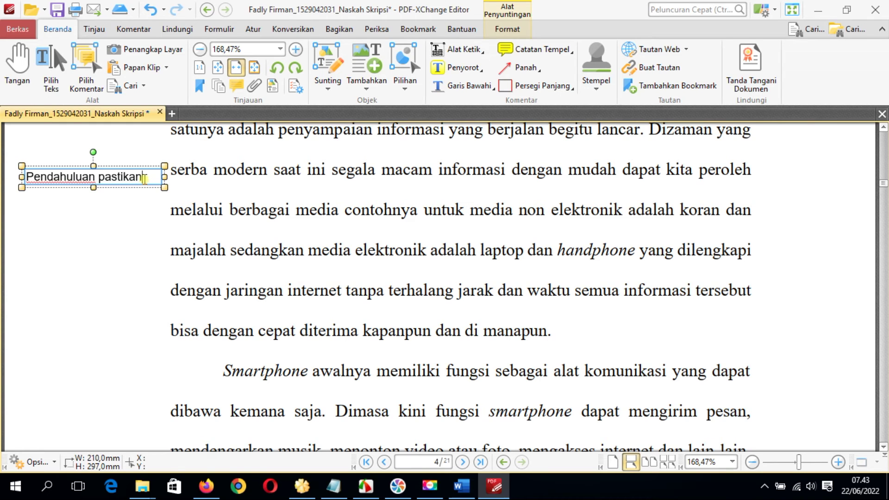
Draw a red arrow from the margin note to just above the word "informasi" in the "serba modern" line
{"action": "left_click", "coordinate": [520, 67]}
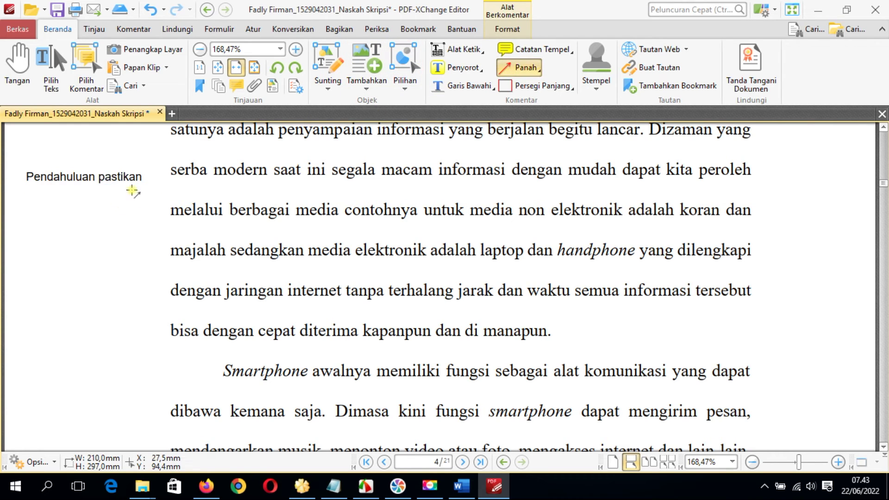
{"action": "left_click_drag", "start_coordinate": [157, 175], "coordinate": [412, 161]}
{"action": "left_click_drag", "start_coordinate": [438, 160], "coordinate": [438, 159]}
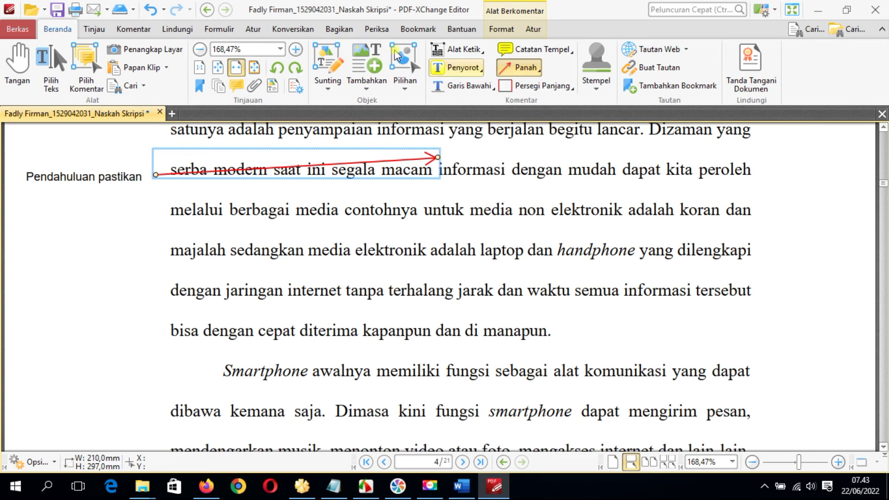
Draw a freehand Pencil curve from below the margin note to underneath the words "contohnya untuk media"
{"action": "left_click", "coordinate": [145, 29]}
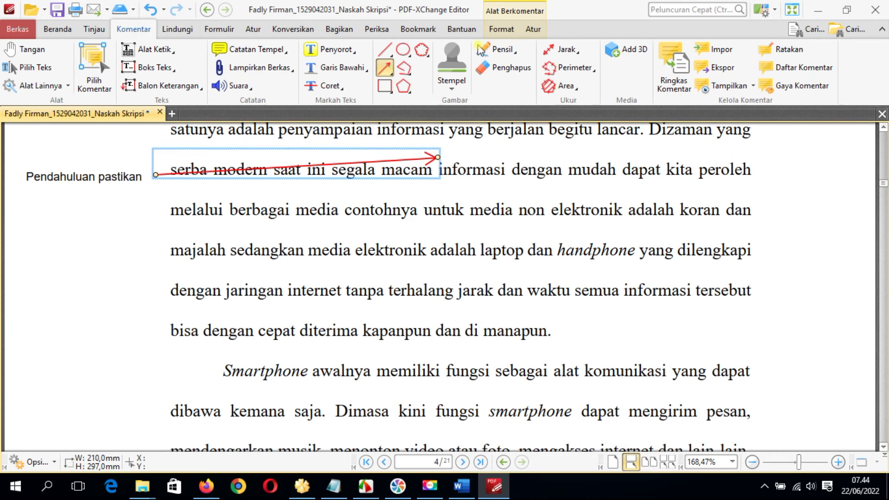
{"action": "left_click", "coordinate": [496, 49]}
{"action": "mouse_move", "coordinate": [95, 193]}
{"action": "left_mouse_down"}
{"action": "mouse_move", "coordinate": [306, 238]}
{"action": "mouse_move", "coordinate": [370, 223]}
{"action": "mouse_move", "coordinate": [490, 222]}
{"action": "left_mouse_up"}
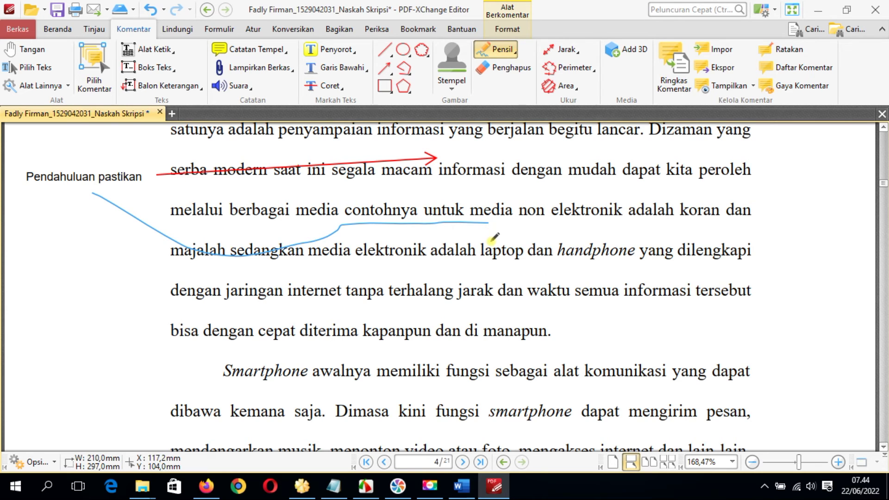
Undo the pencil curve, the red arrow and the "Pendahuluan pastikan" margin note
{"action": "key", "text": "ctrl+z"}
{"action": "key", "text": "ctrl+z"}
{"action": "key", "text": "ctrl+z"}
{"action": "key", "text": "ctrl+z"}
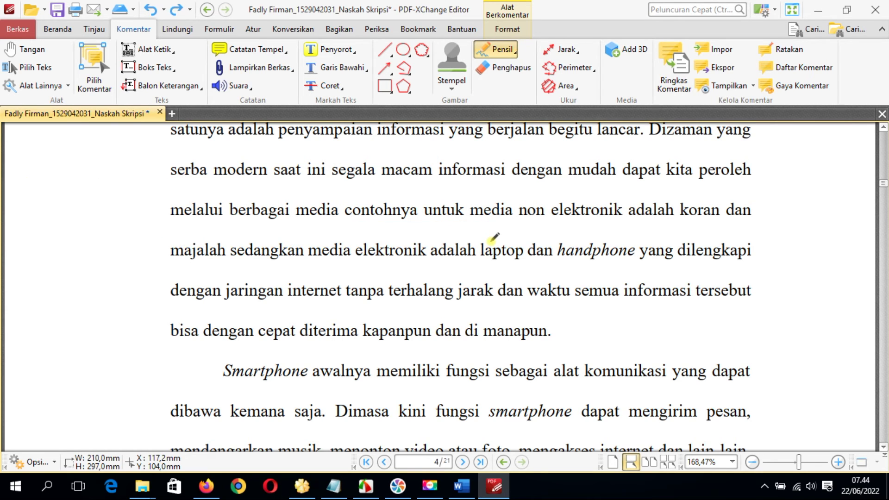
Underline "Benteng Pannyua" on page 5 with a freehand Pencil line
{"action": "left_click_drag", "start_coordinate": [884, 184], "coordinate": [884, 198]}
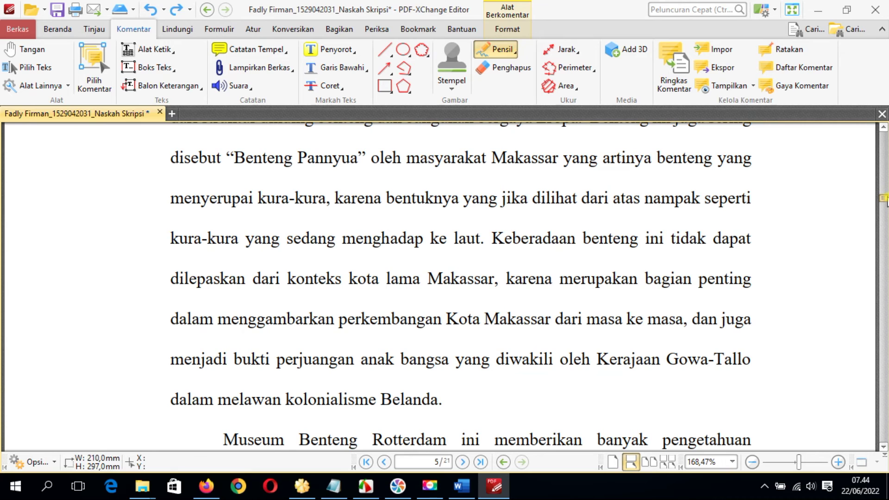
{"action": "left_click_drag", "start_coordinate": [885, 198], "coordinate": [884, 197]}
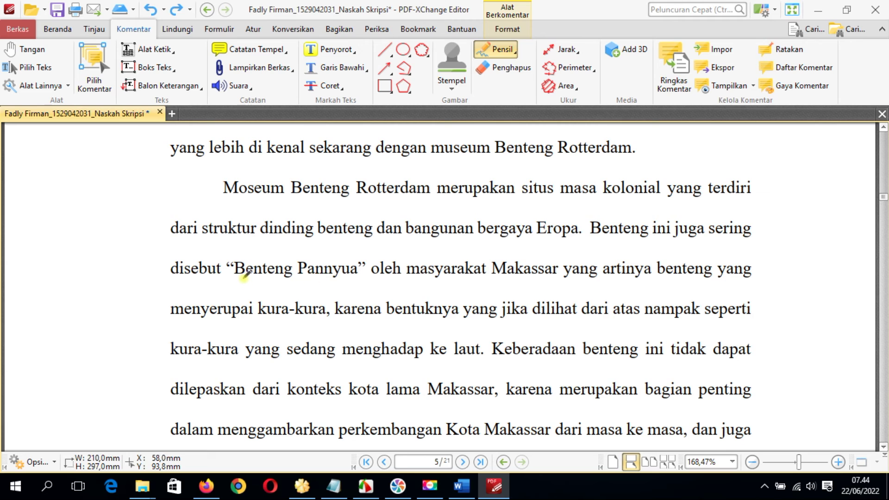
{"action": "left_click_drag", "start_coordinate": [234, 279], "coordinate": [357, 279]}
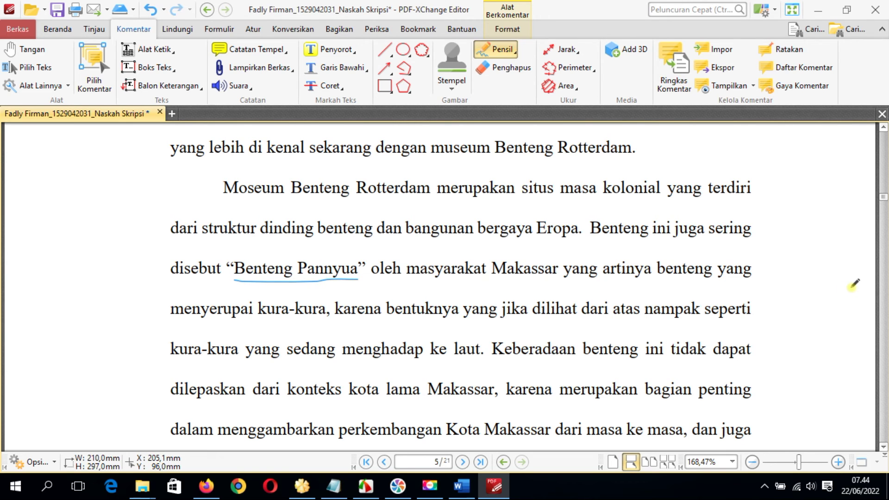
Go to the "B. Rumusan Masalah" section on page 6 and display the conversion and export commands
{"action": "left_click_drag", "start_coordinate": [884, 197], "coordinate": [885, 218]}
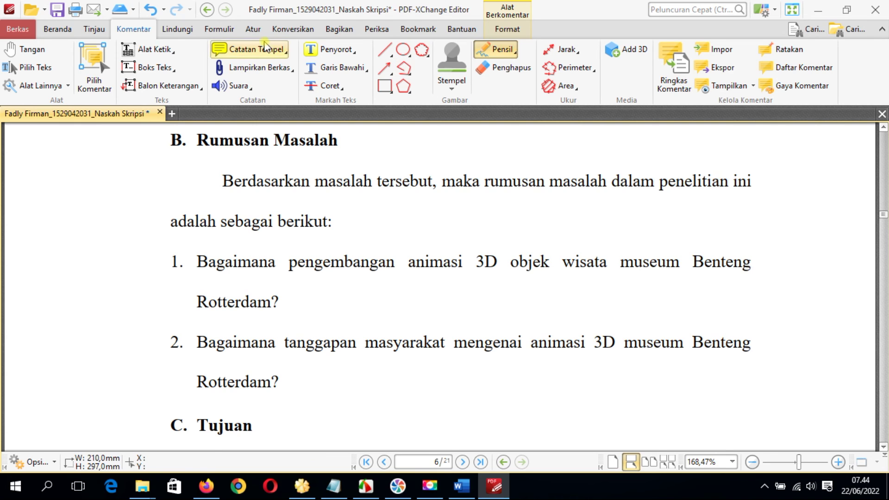
{"action": "left_click", "coordinate": [293, 33]}
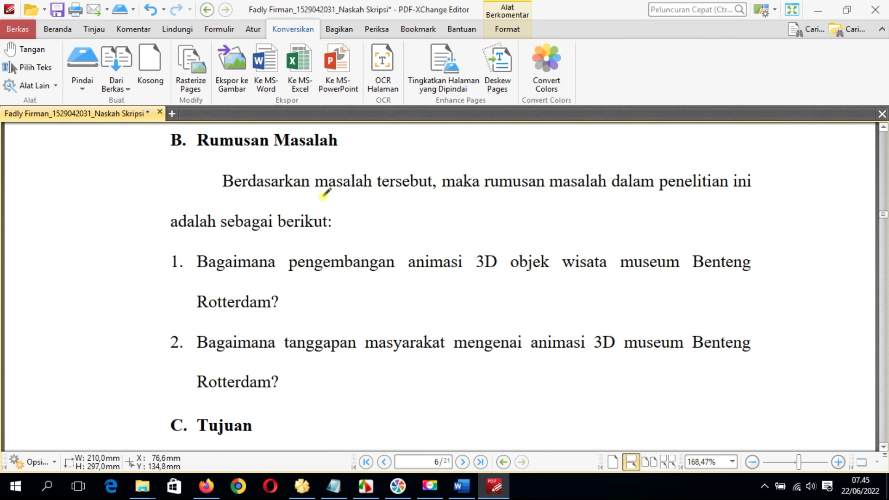